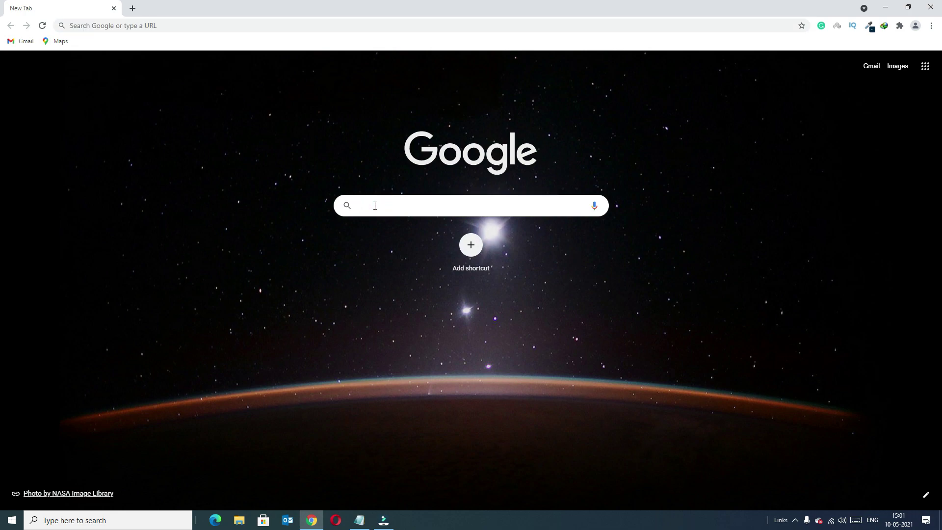
- Search Google for "nox player" and open the NoxPlayer website at bignox.com
text(nox player)
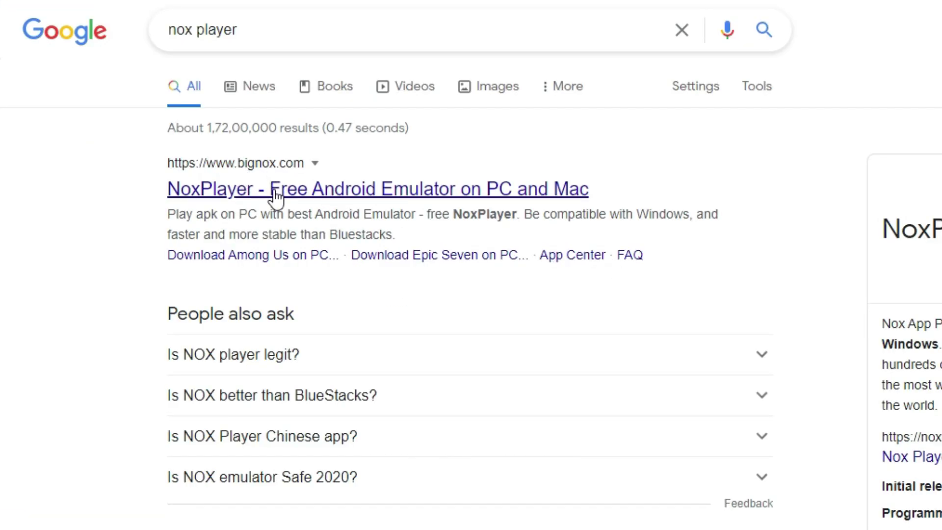
click(269, 184)
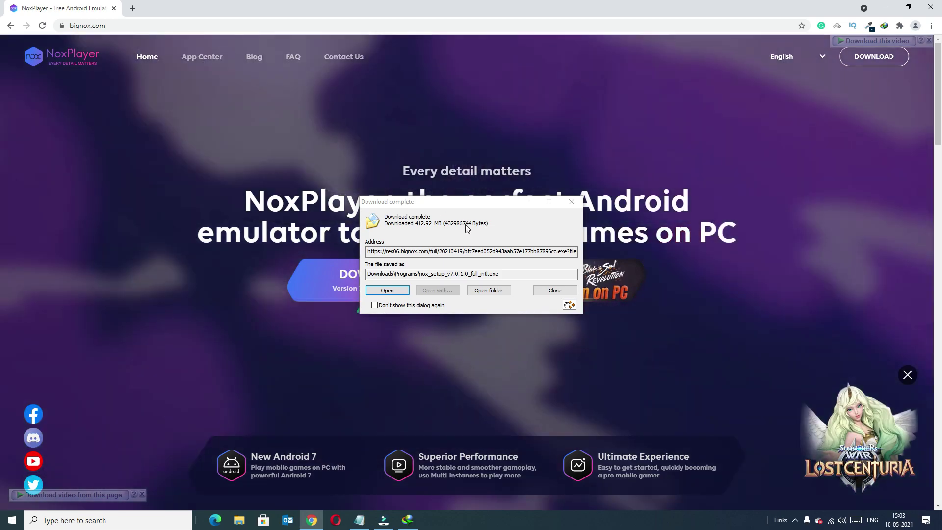
- Run nox_setup_v7.0.1.0_full_intl from its download folder, and close the browser and folder windows
click(488, 290)
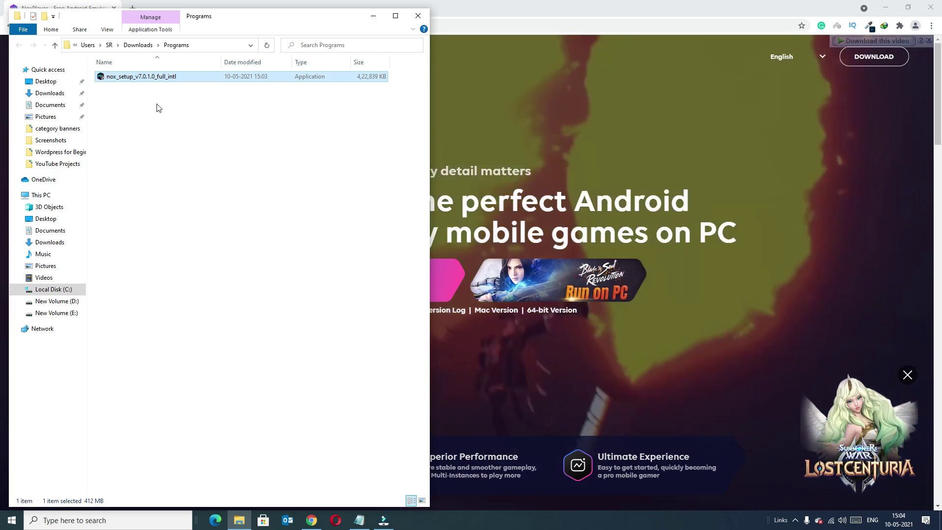
double_click(138, 77)
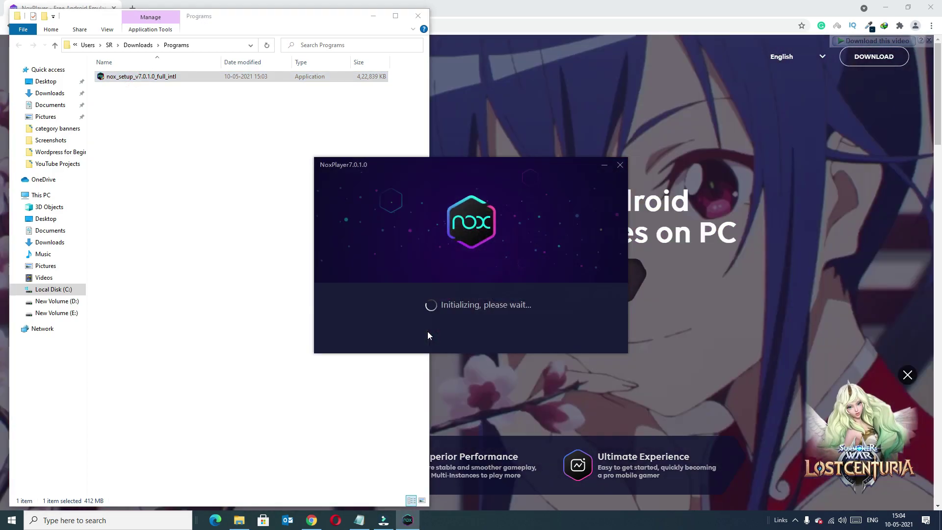
click(930, 8)
click(417, 17)
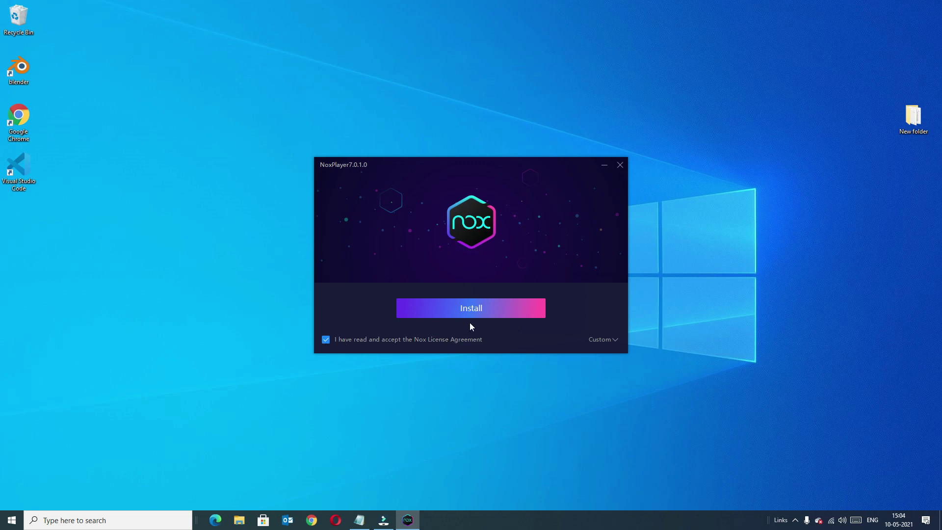
- Install and start NoxPlayer 7.0.1.0, choosing to log in to Google Play now
click(471, 308)
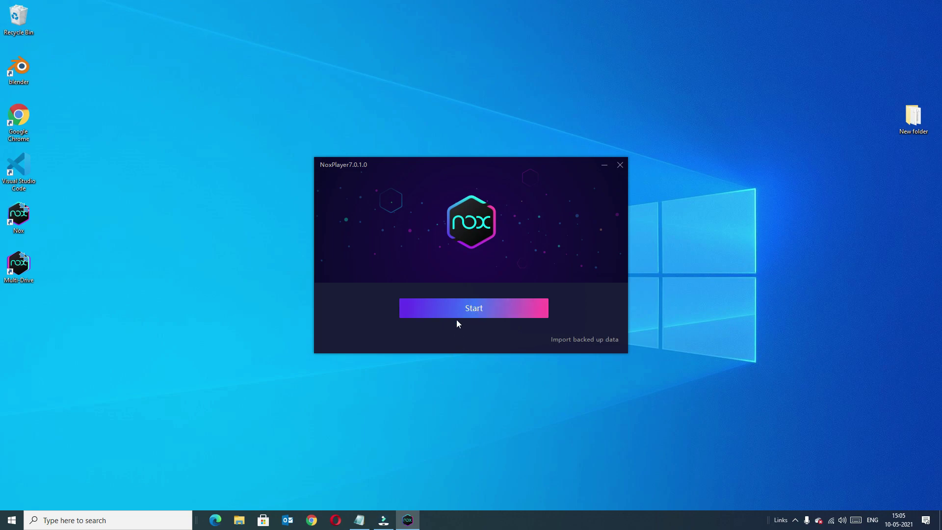
click(458, 308)
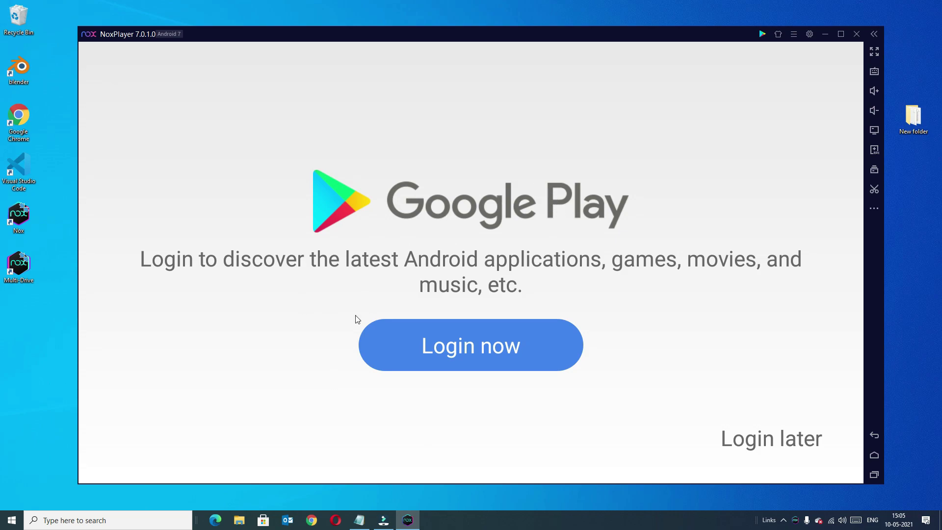
click(423, 351)
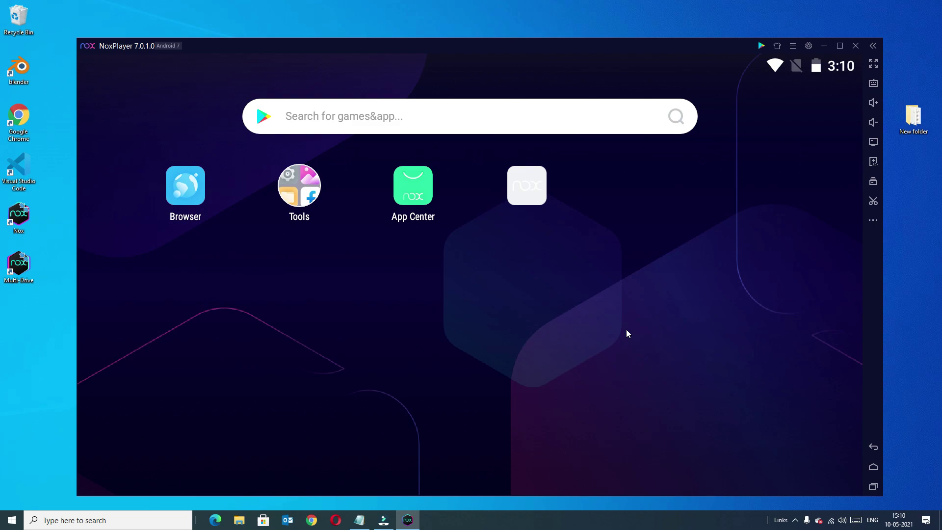
click(419, 191)
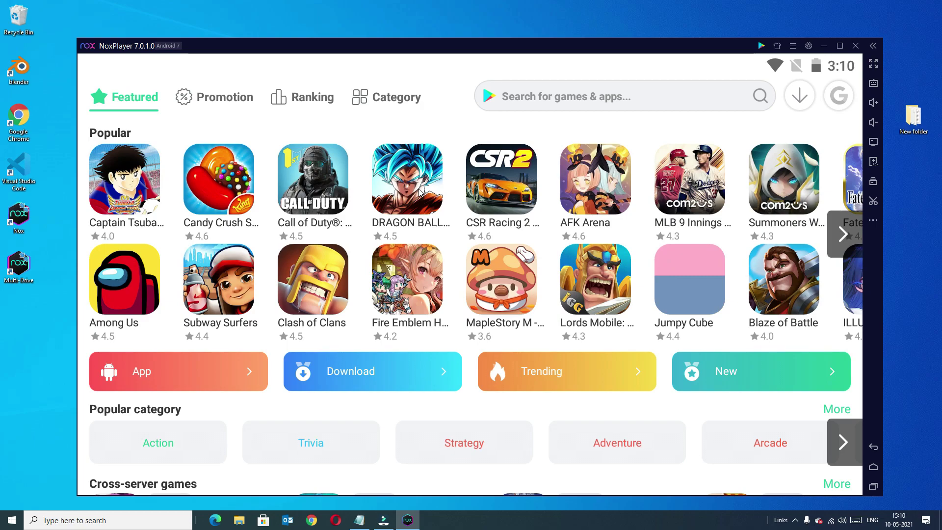
click(839, 95)
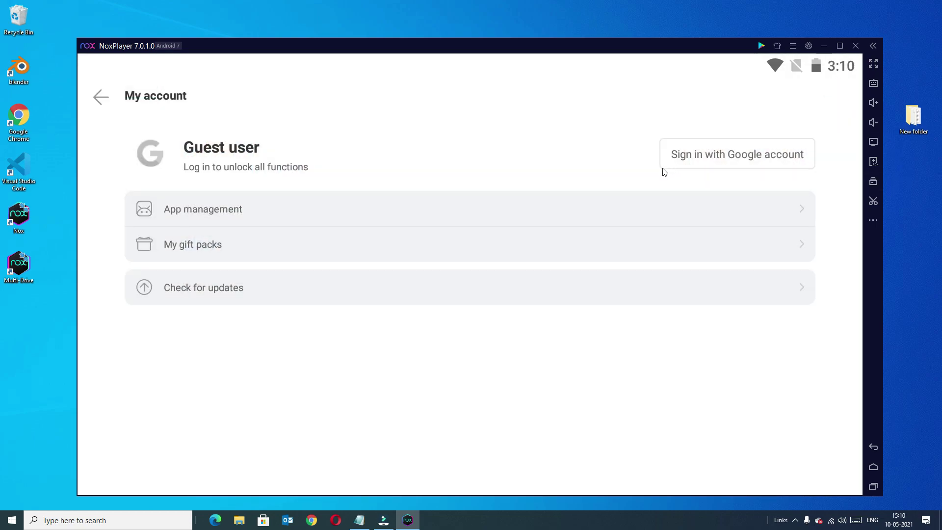
click(714, 156)
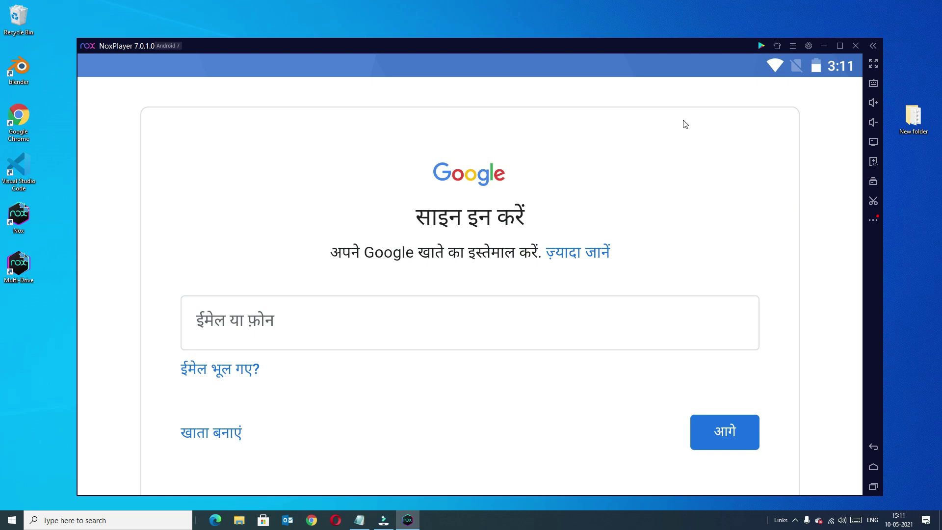
- Set the emulator's language to English in the system settings, save the change and restart the emulator
click(808, 46)
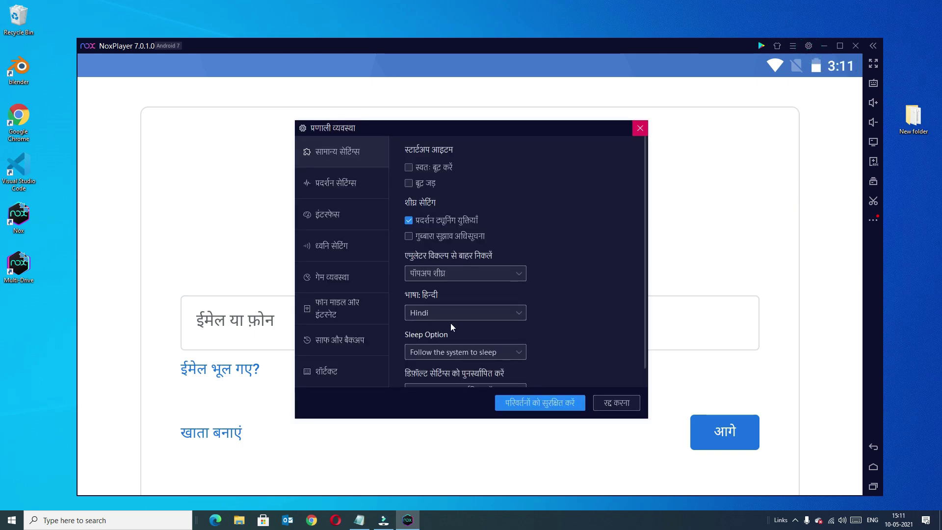
click(450, 313)
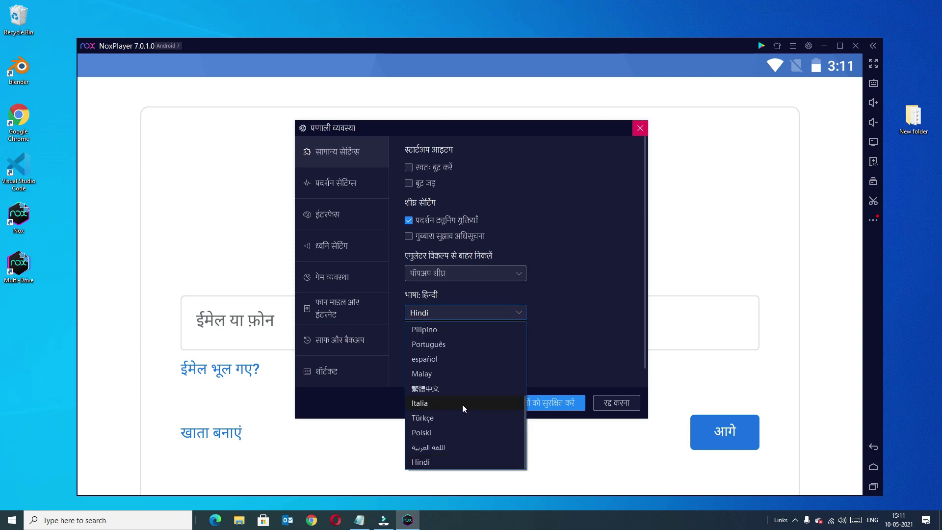
scroll(462, 404, up, 5)
click(437, 344)
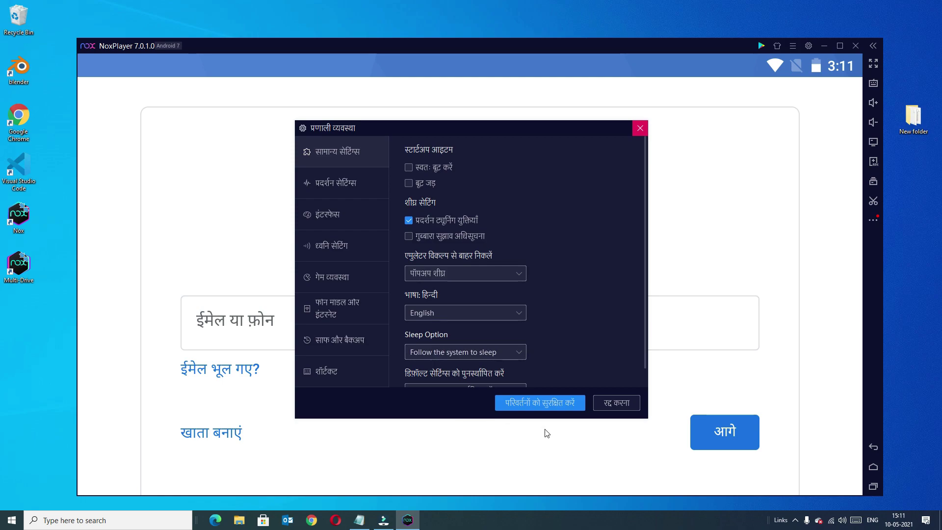
click(563, 407)
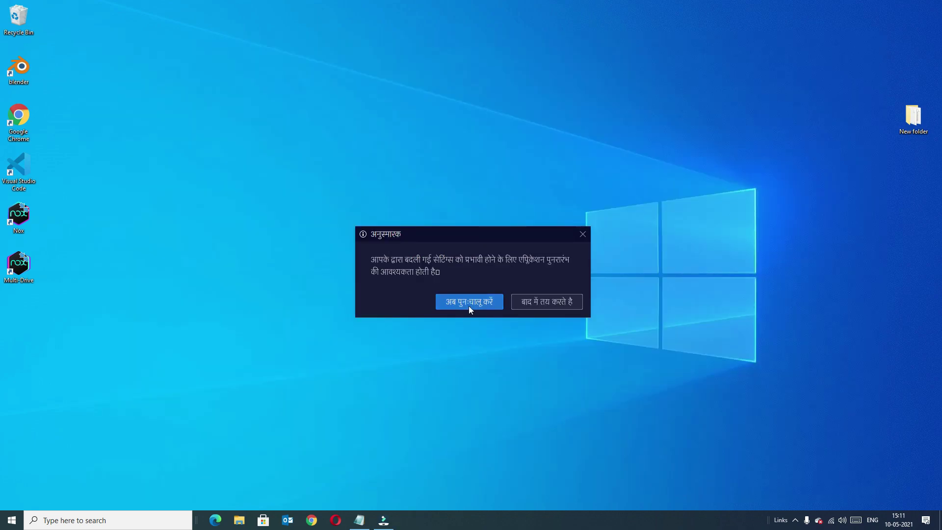
click(469, 301)
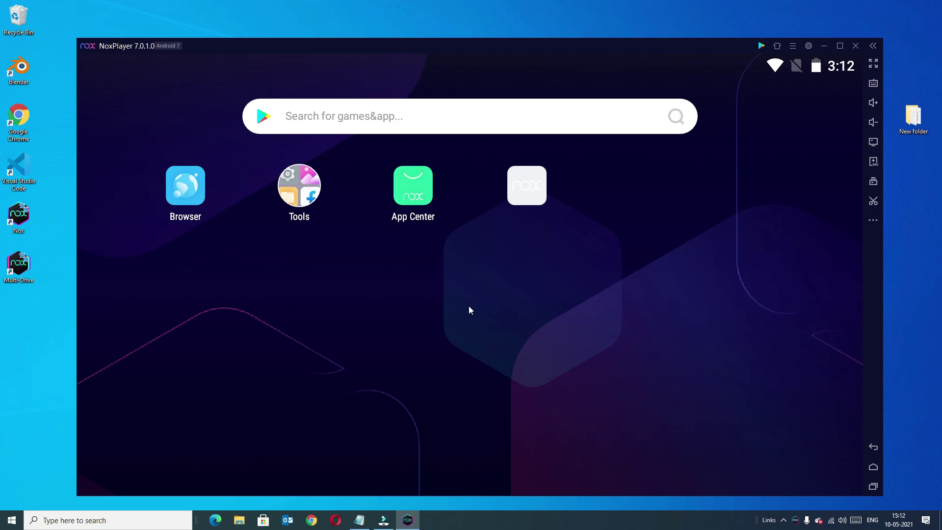
click(418, 195)
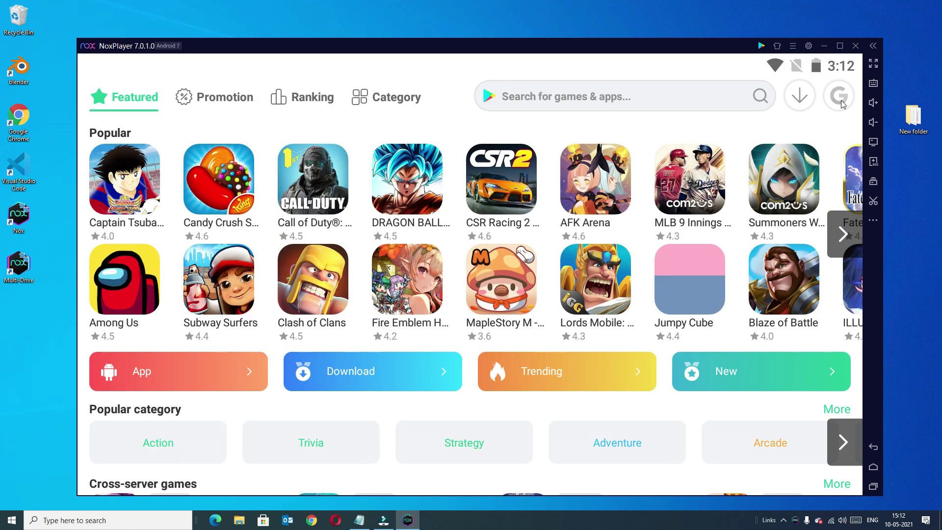
click(839, 98)
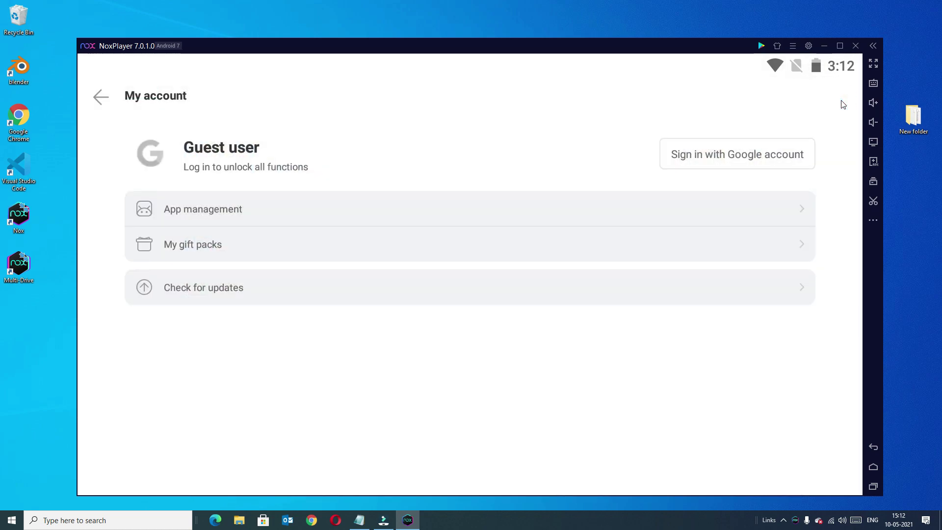
click(707, 159)
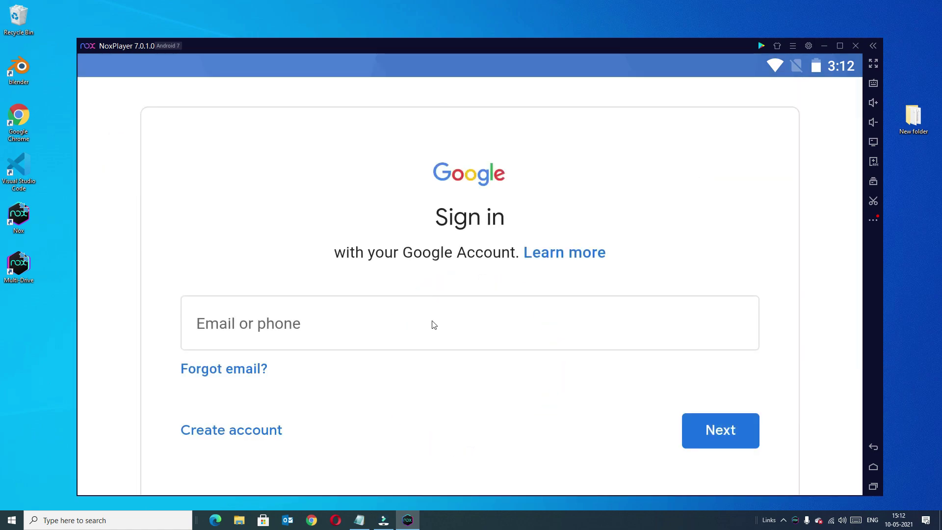
click(368, 323)
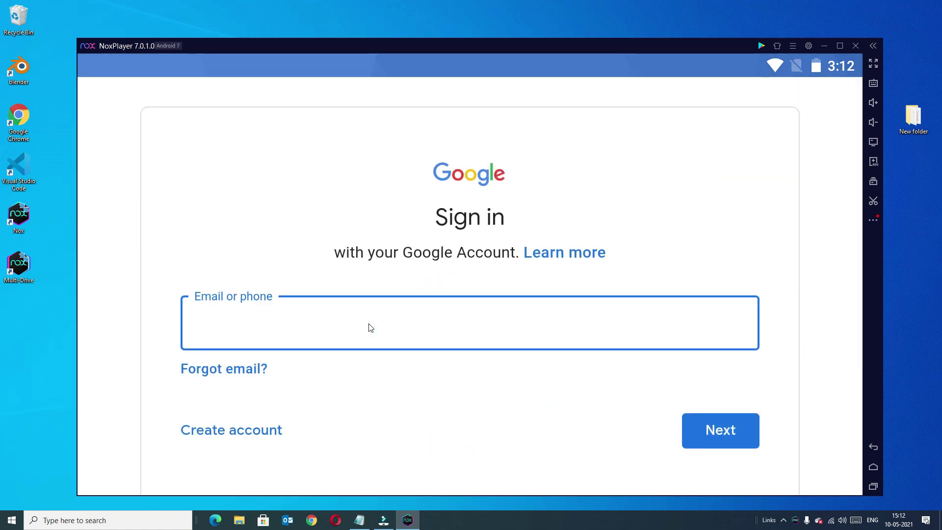
text(r)
key(BackSpace)
text(we)
key(BackSpace)
key(BackSpace)
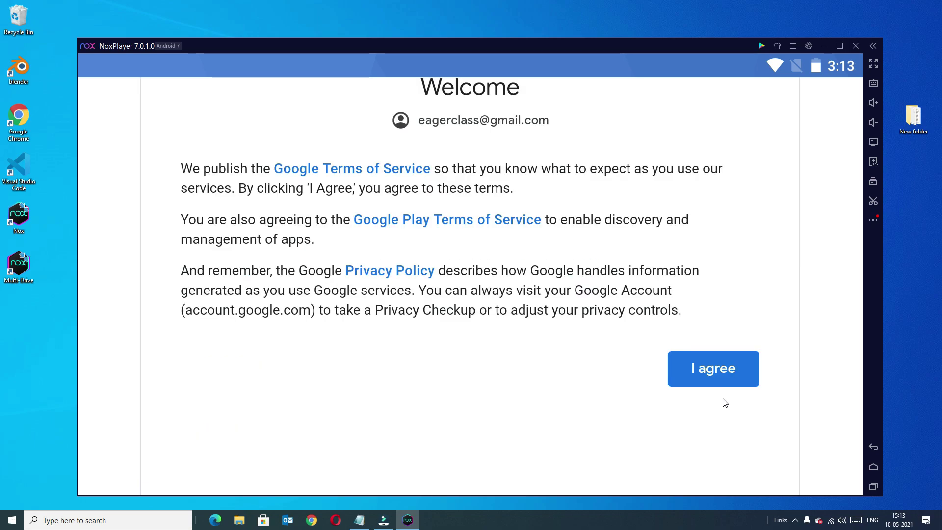
- Agree to the Google terms, accept the Google services settings with Google Drive backup on, and return to the App Center's main page
click(711, 373)
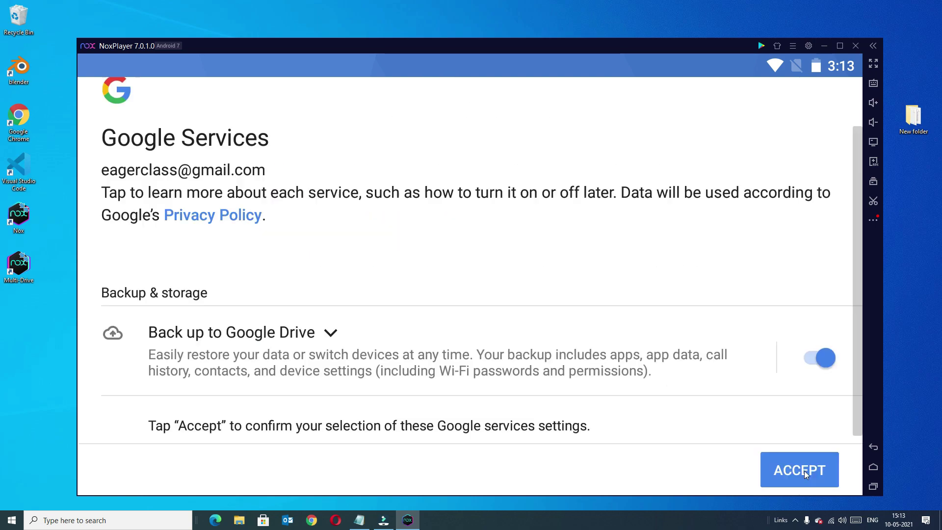
click(804, 470)
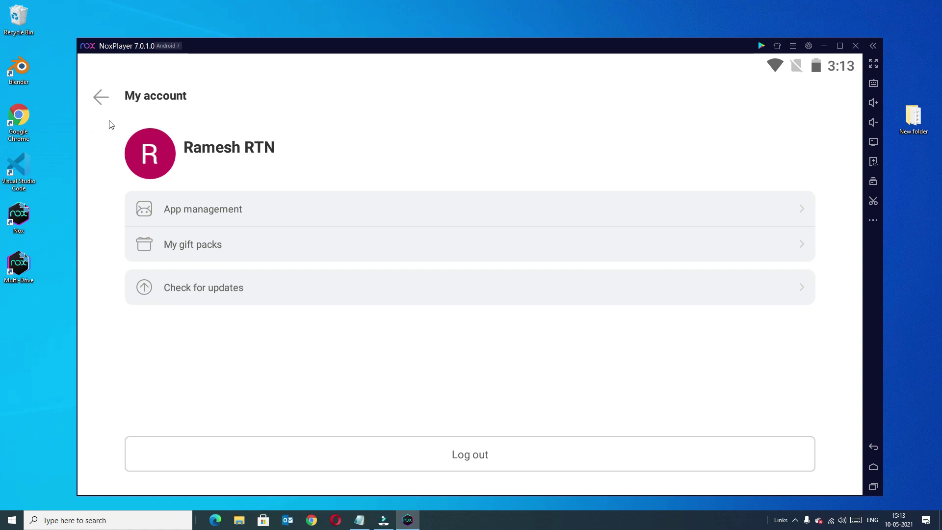
click(99, 96)
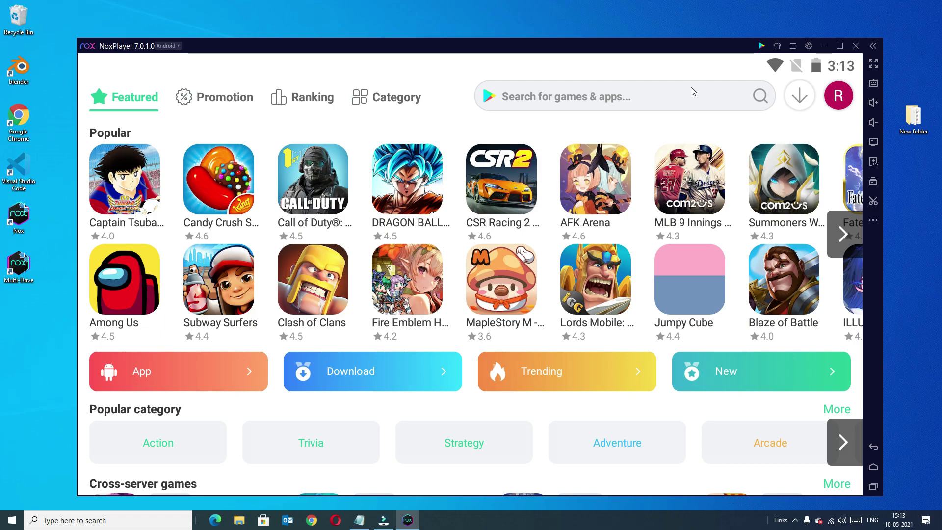
- Search for "play store" in the emulator's web search and open the Google Play result at play.google.com
click(750, 93)
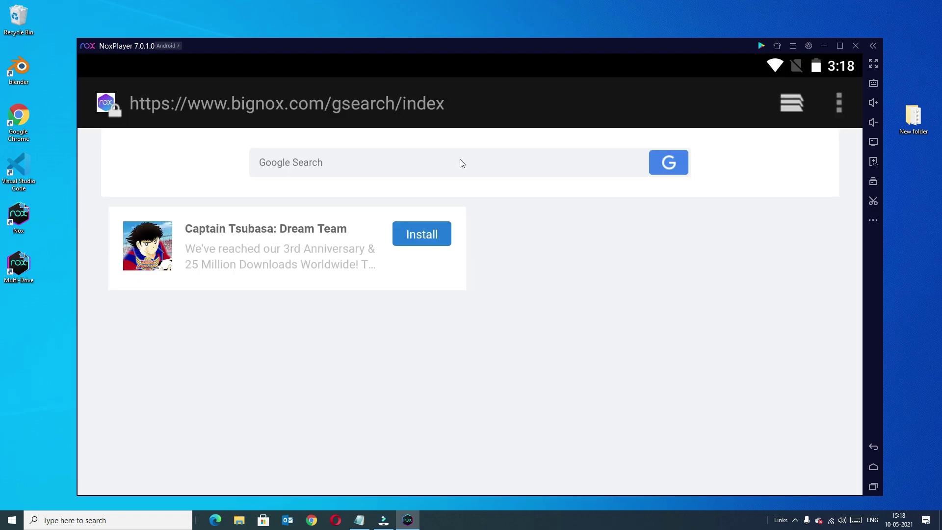
click(461, 163)
text(play store)
key(Return)
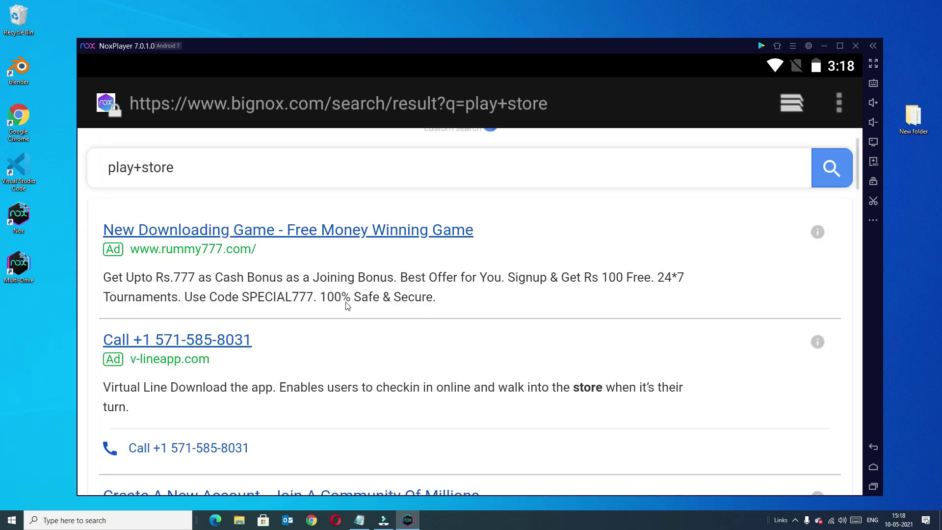
scroll(347, 304, down, 4)
scroll(346, 305, up, 4)
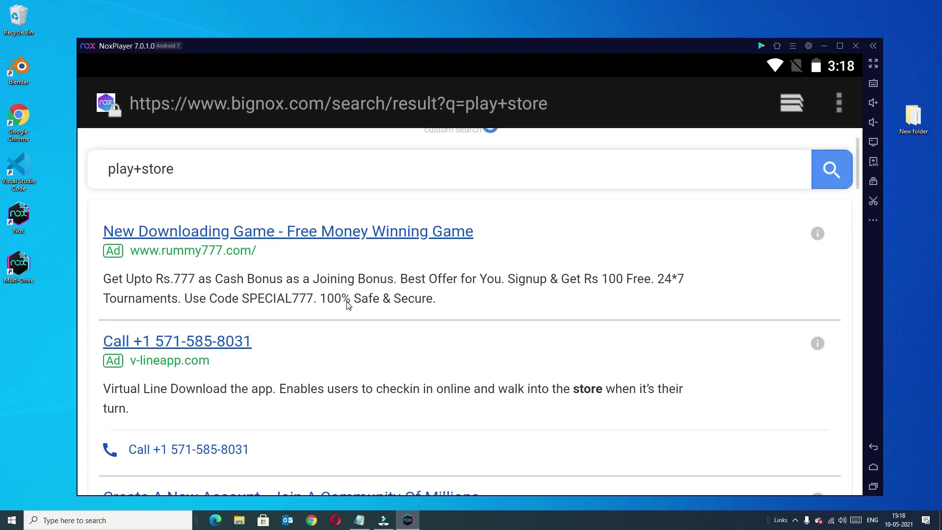
scroll(111, 354, down, 10)
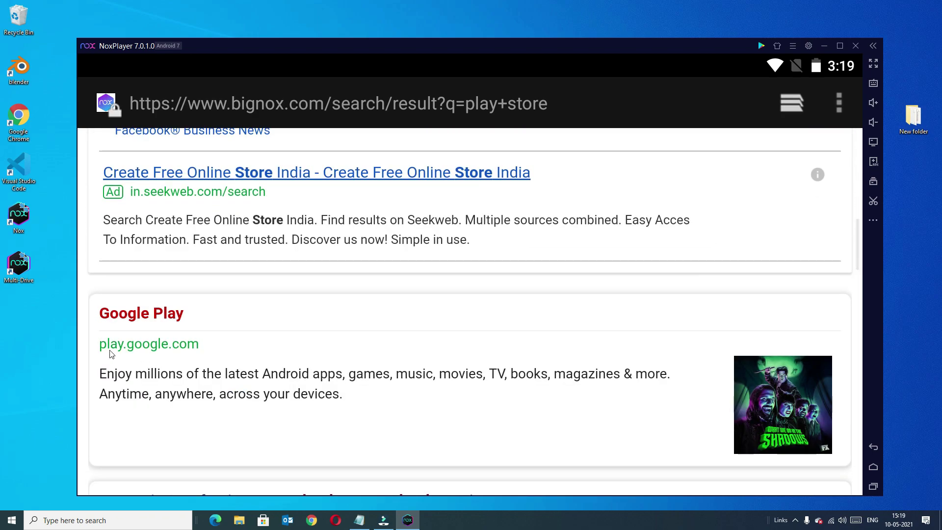
click(178, 347)
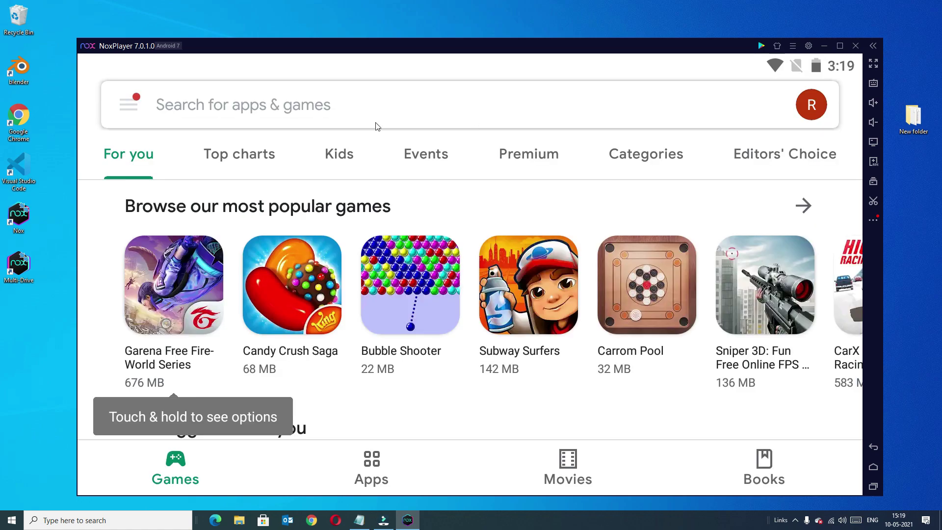
- Search Google Play for "whatsapp", install WhatsApp Messenger and return to the store's main page
click(266, 112)
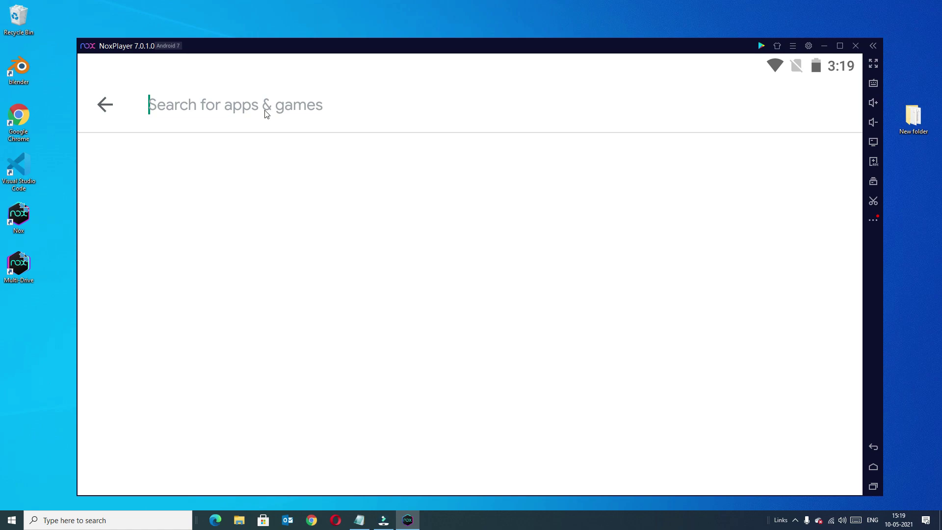
text(whatsapp)
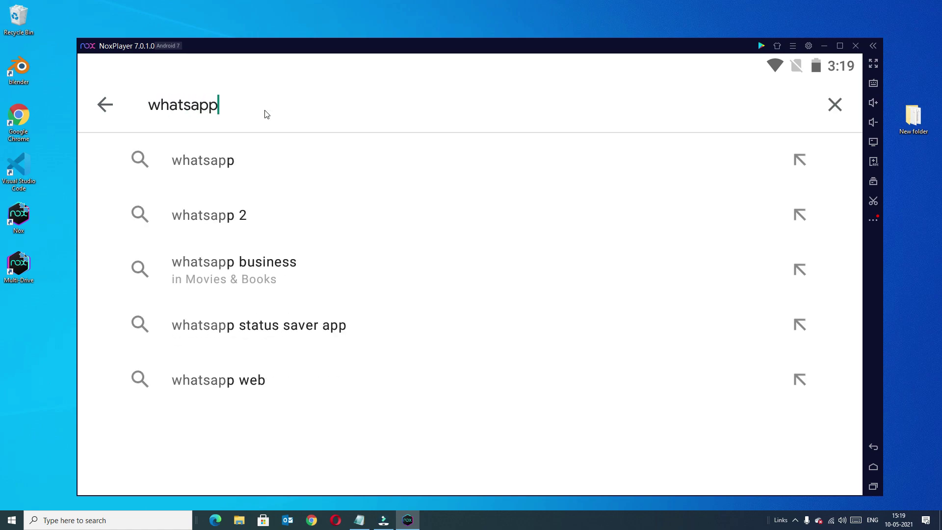
key(Return)
click(778, 176)
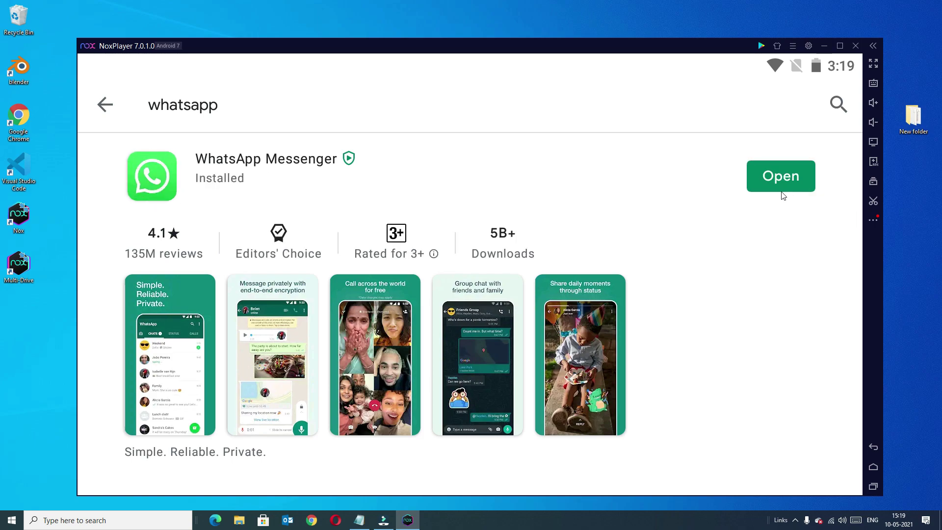
click(105, 105)
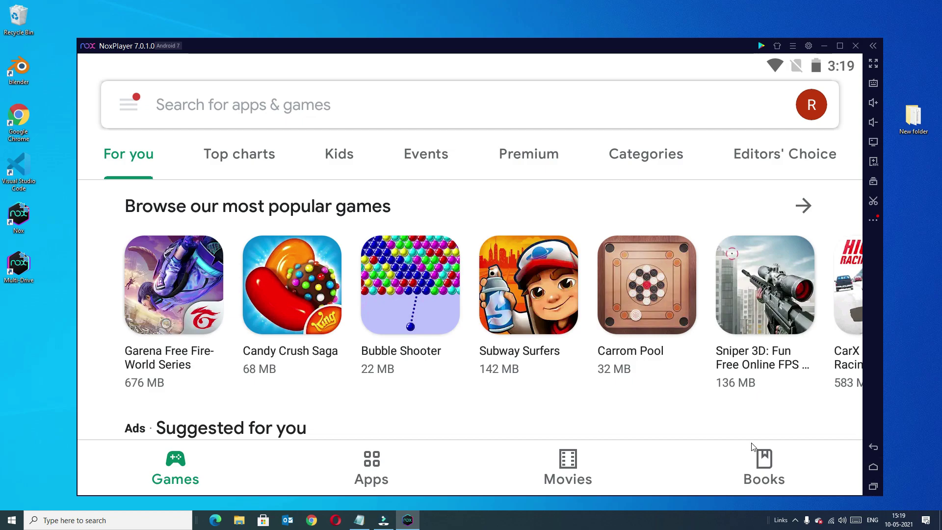
- Launch WhatsApp from the emulator's home screen and continue to the phone number entry page
click(873, 467)
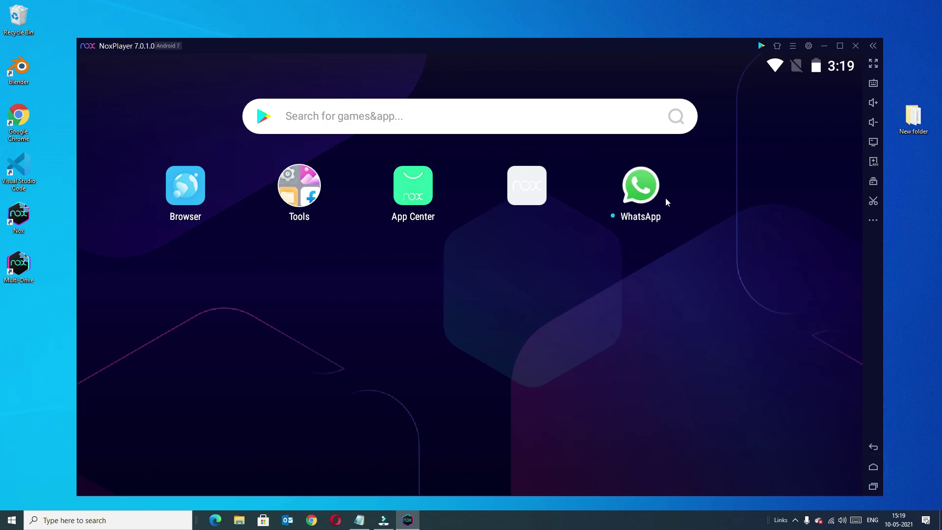
click(640, 199)
click(487, 393)
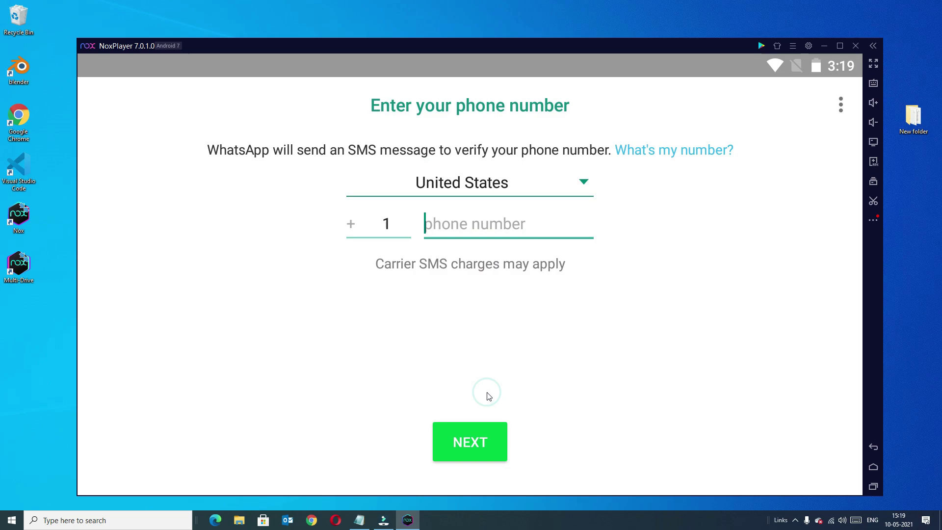